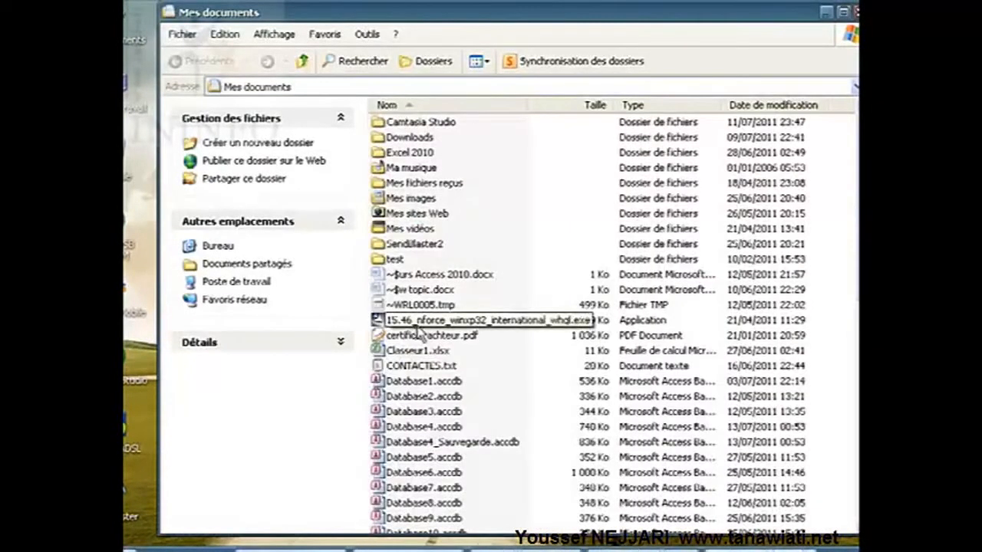
- Open the Database4.accdb database and start the Report Wizard (Assistant État)
double_click(421, 428)
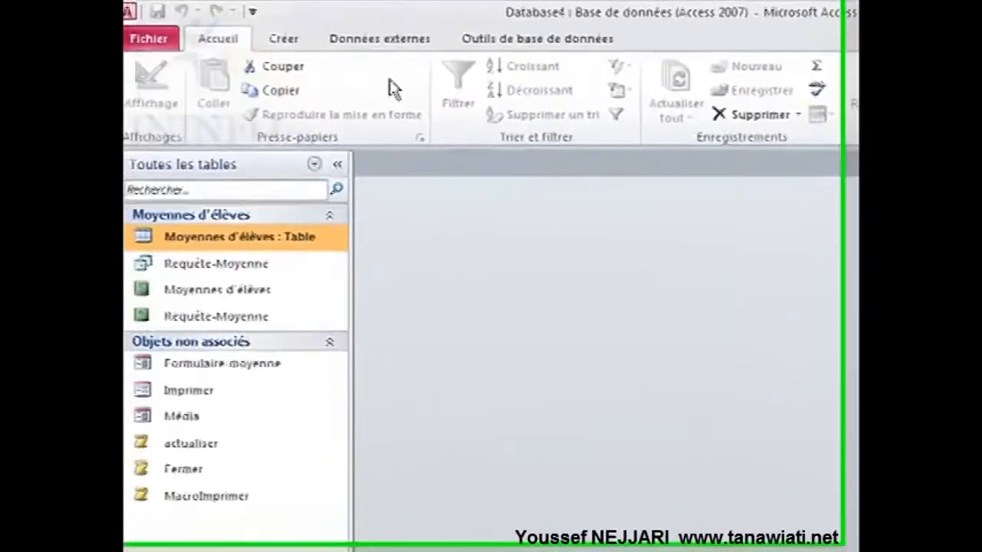
click(209, 32)
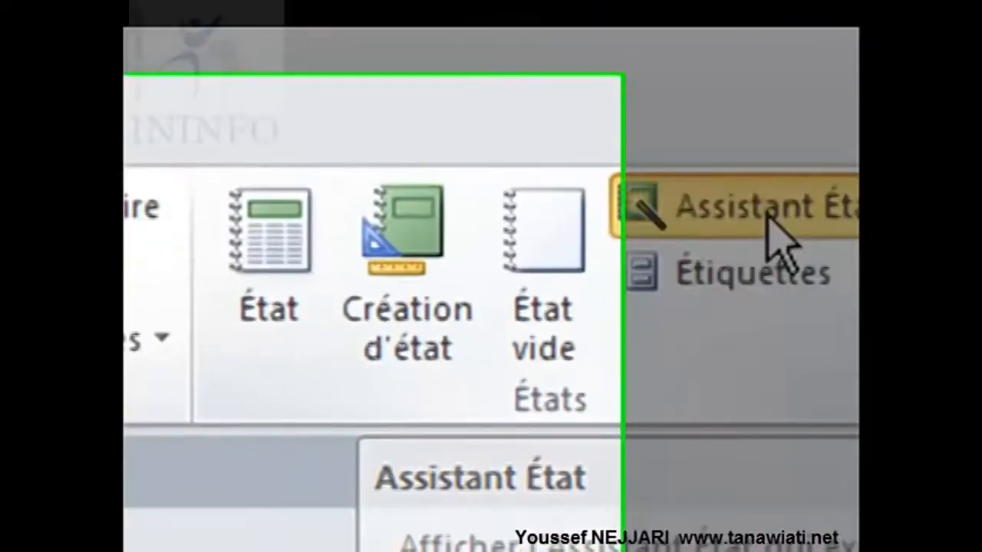
click(767, 216)
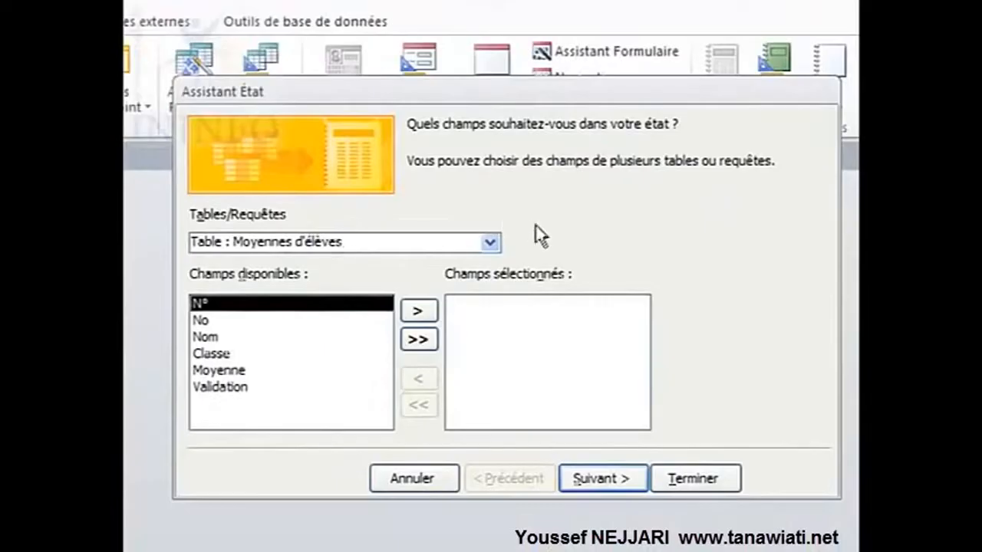
click(495, 244)
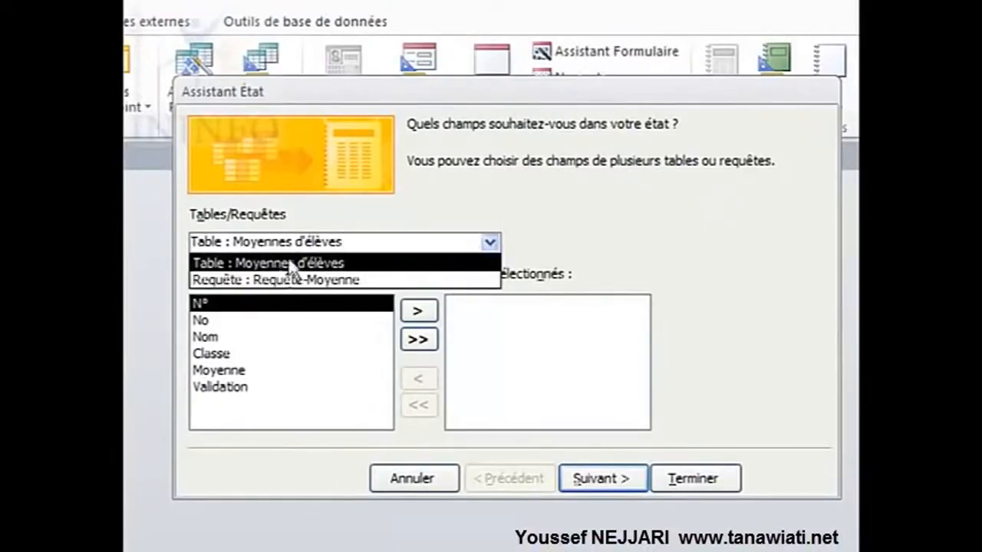
click(264, 283)
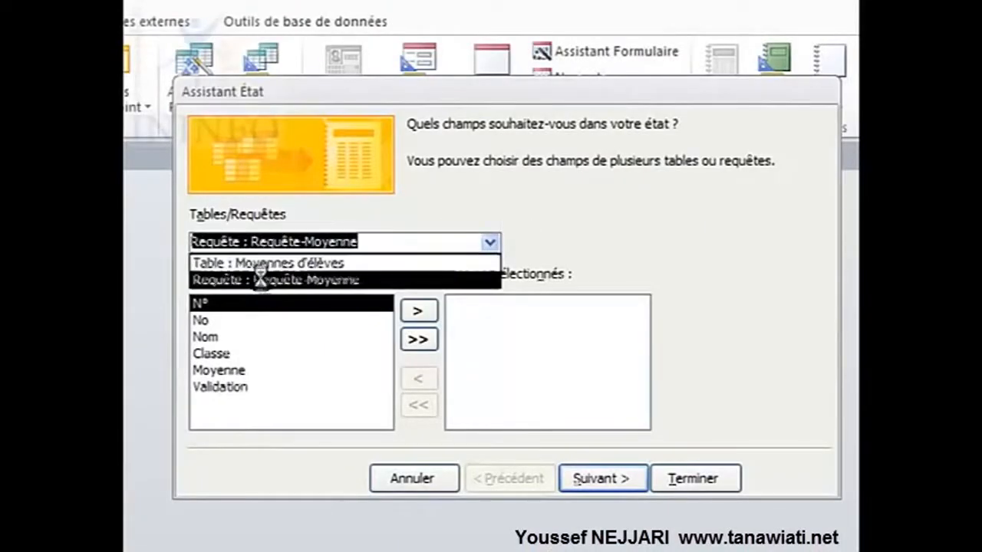
click(491, 244)
click(357, 261)
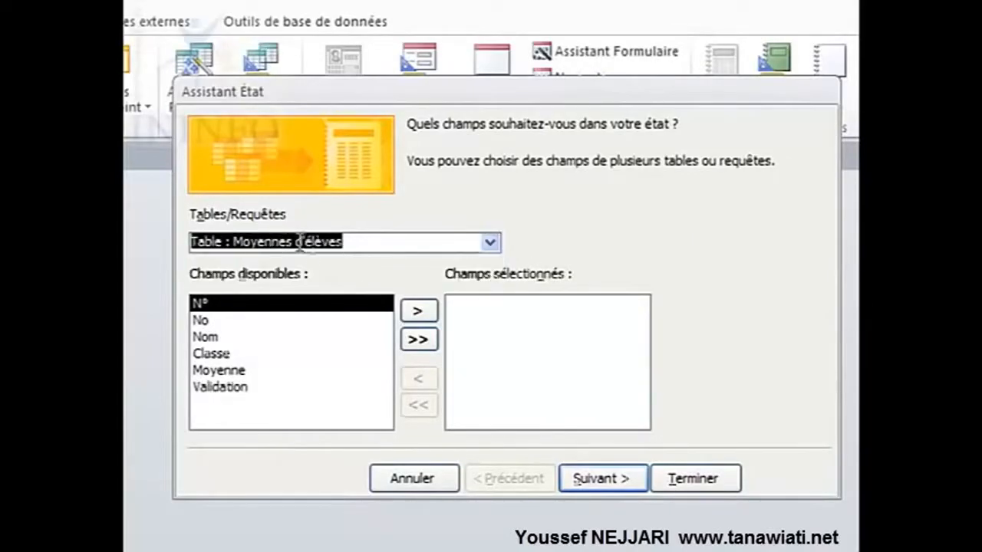
- Add the fields No, Nom, Classe, Moyenne and Validation from the Moyennes d'élèves table to the report and continue to grouping
click(228, 321)
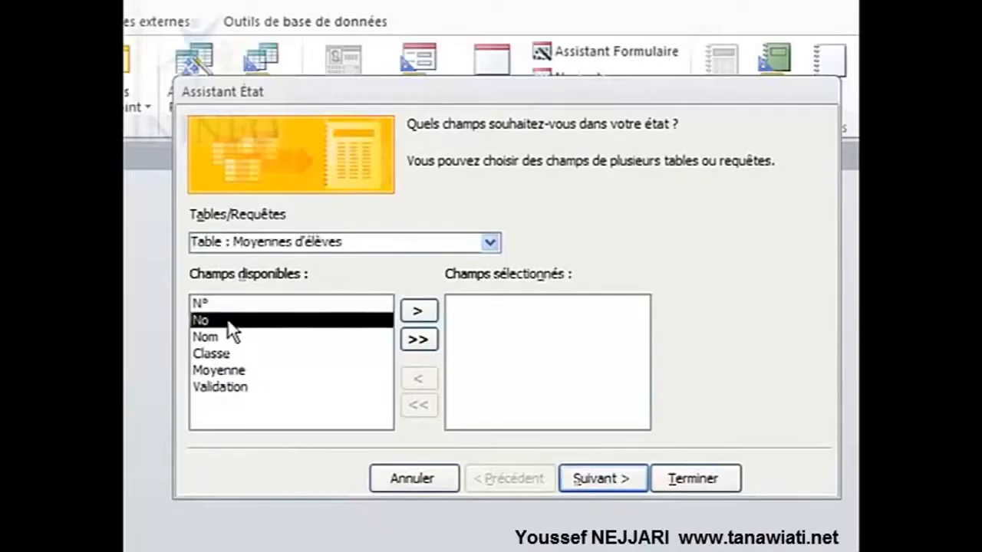
click(418, 311)
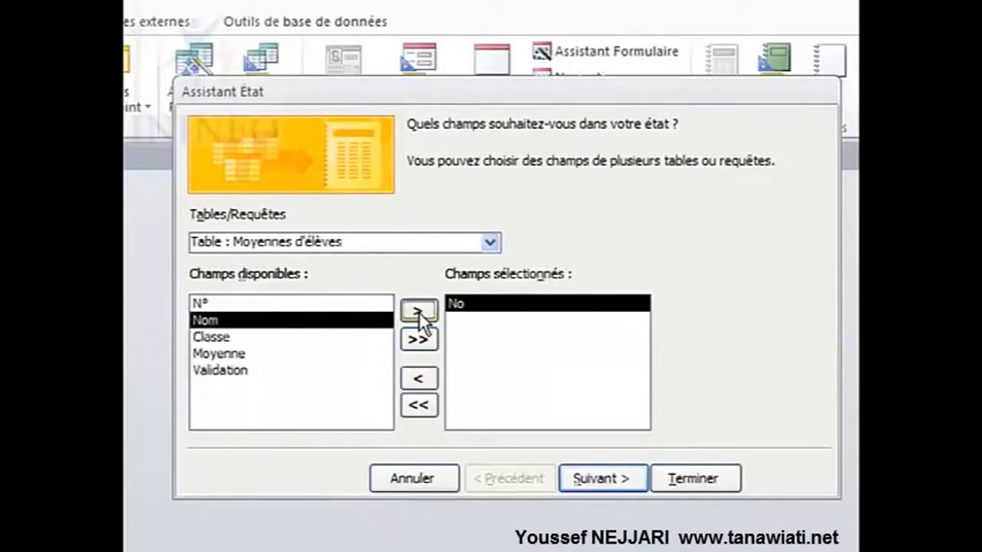
click(418, 312)
click(418, 311)
click(419, 311)
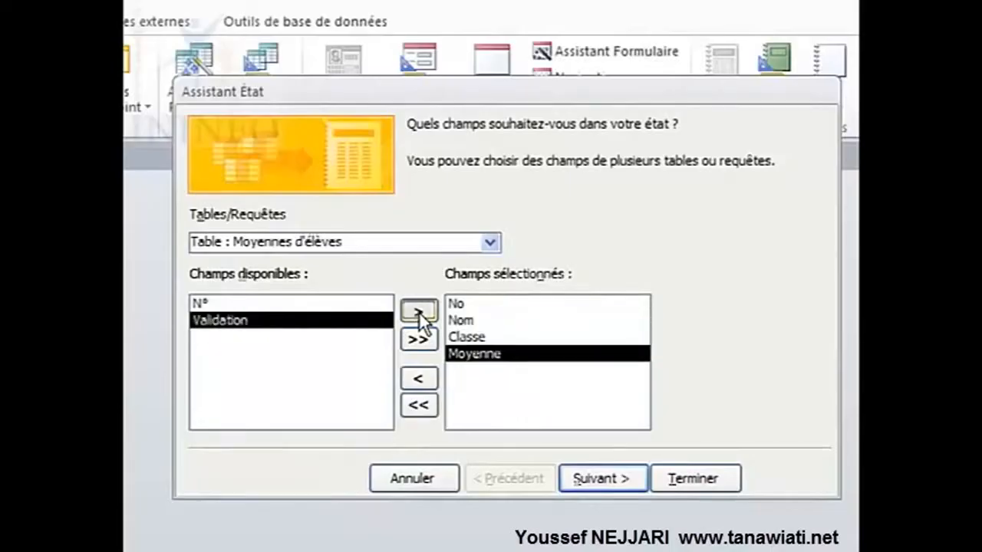
click(419, 311)
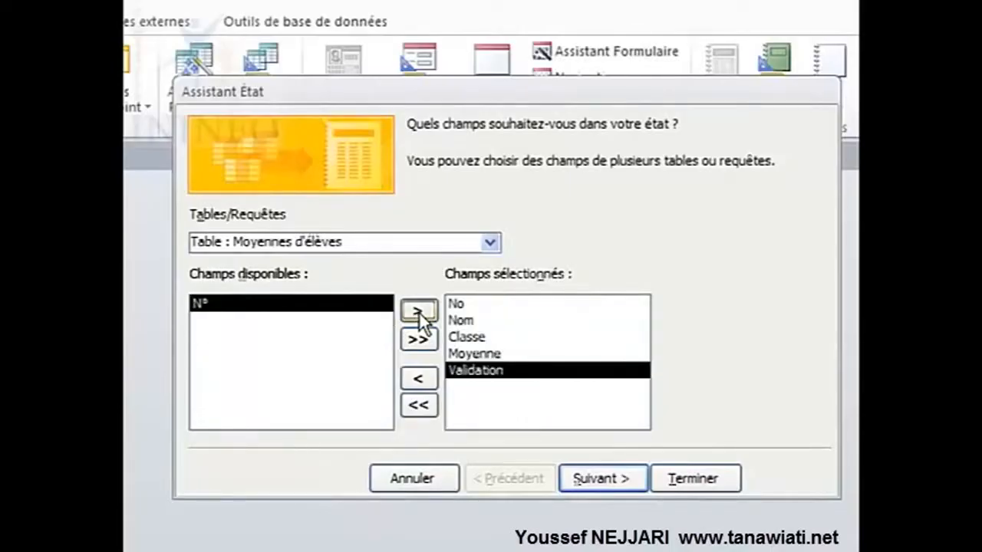
click(610, 469)
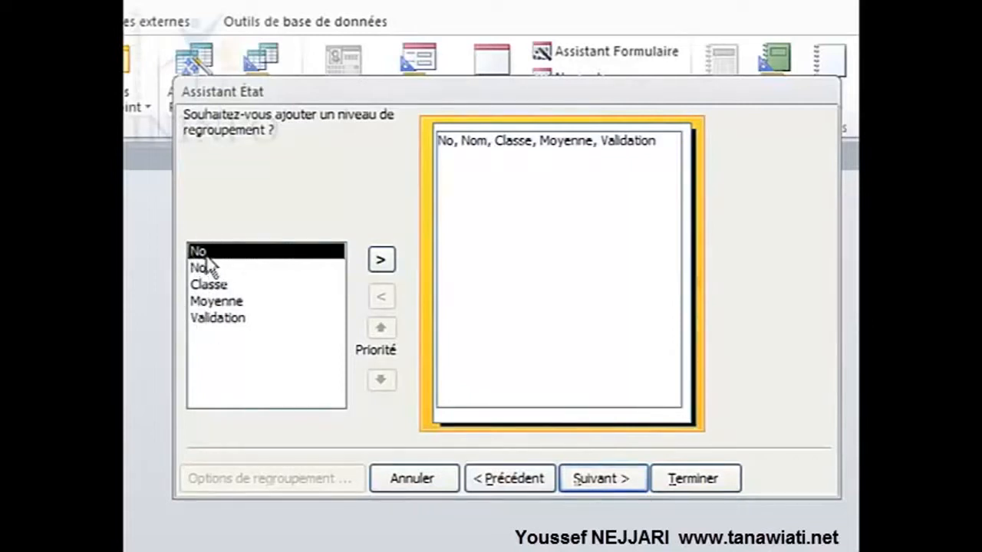
- Group the report by the Classe field and continue to the sort options
click(211, 287)
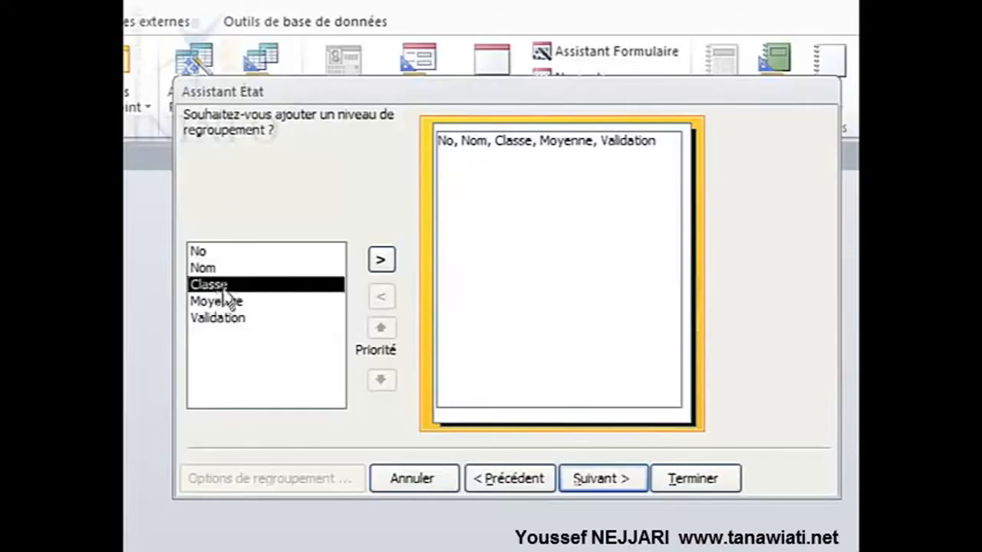
click(380, 262)
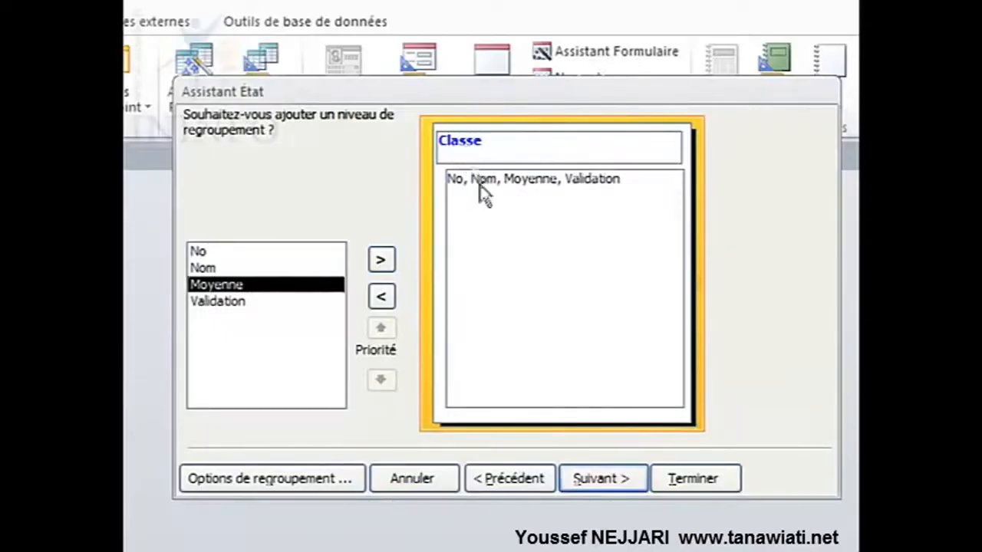
click(581, 478)
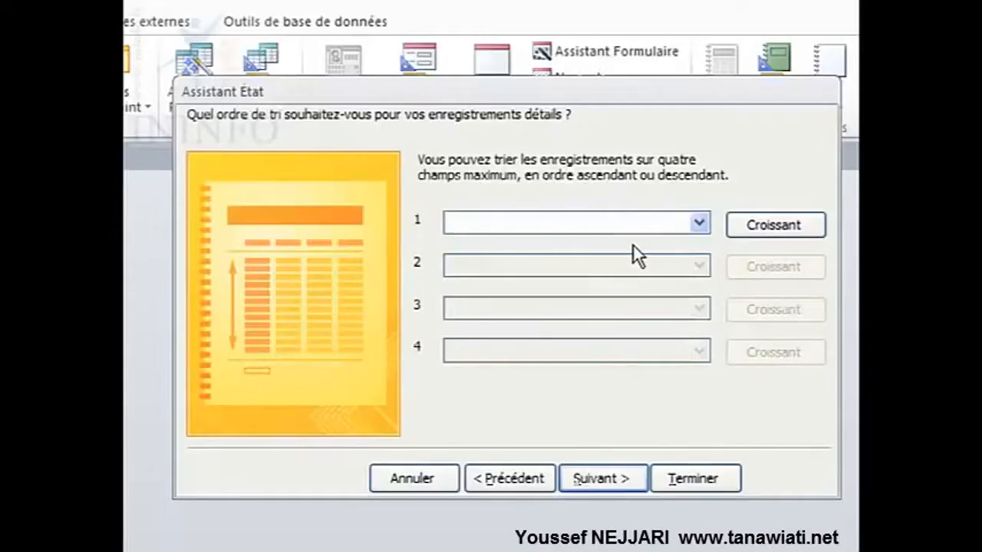
- Sort the detail records by No, Nom and Moyenne, all in ascending order (Croissant), and continue to the layout options
click(699, 222)
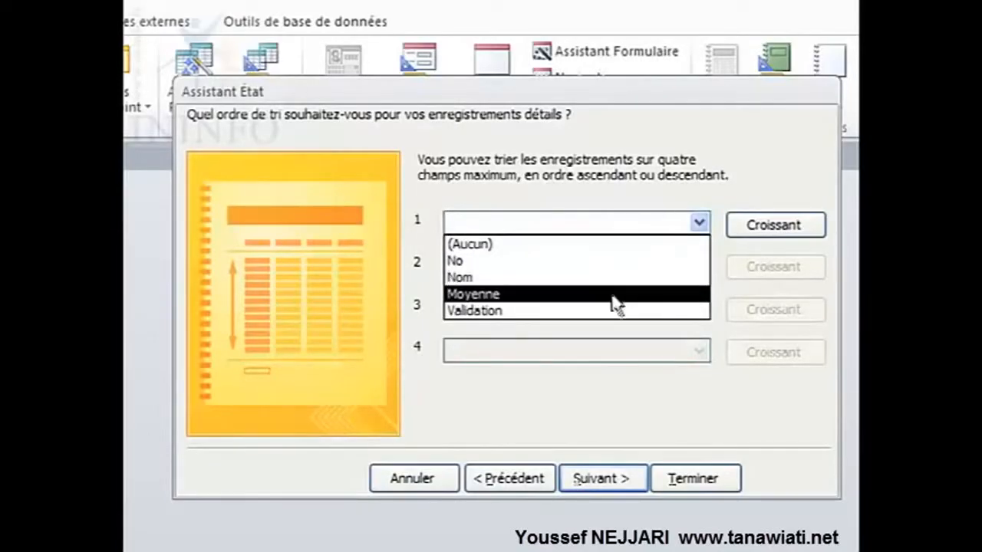
click(559, 262)
click(699, 265)
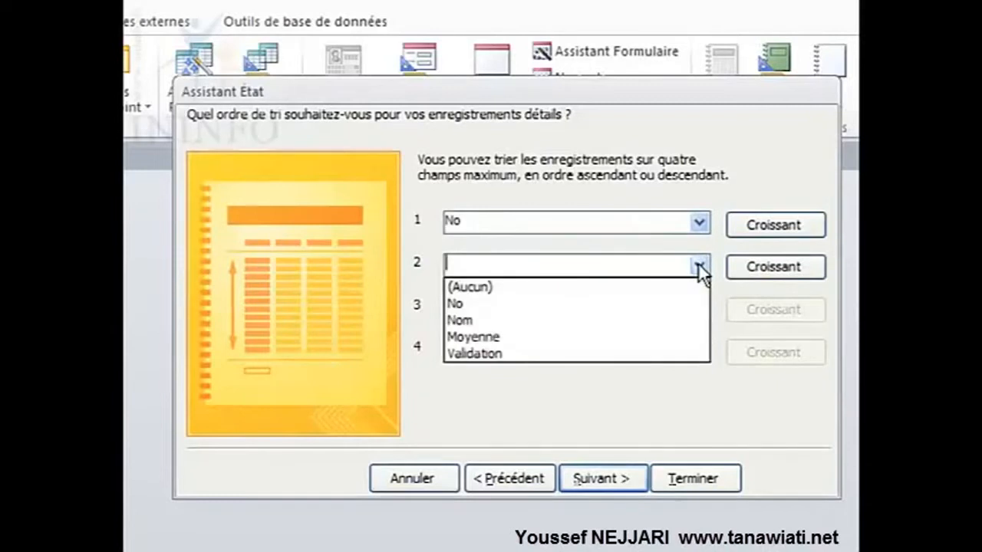
click(626, 323)
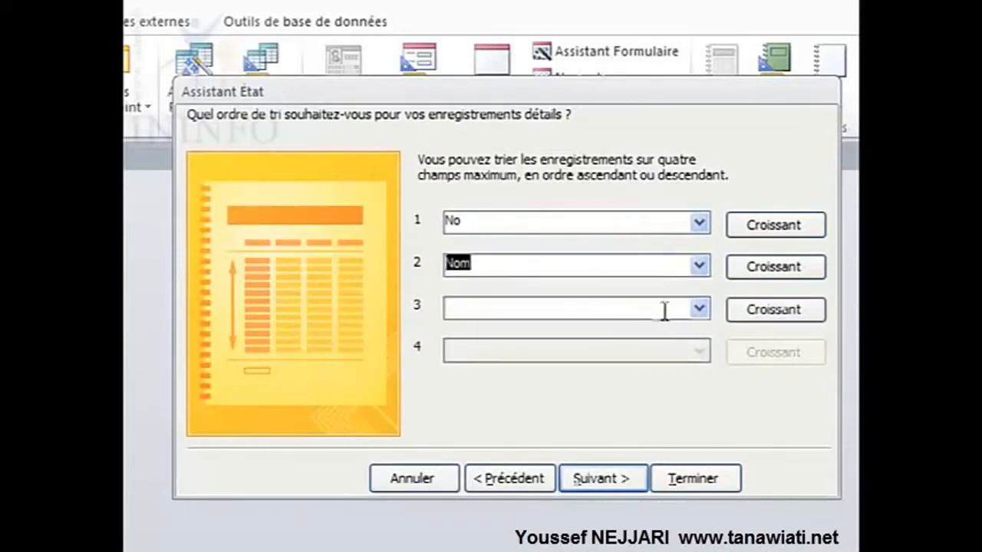
click(701, 307)
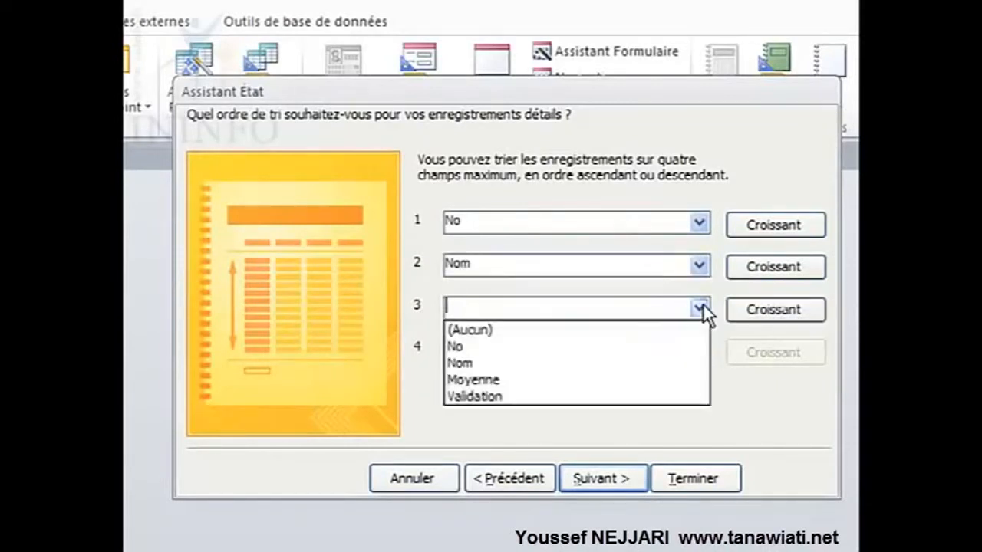
click(591, 381)
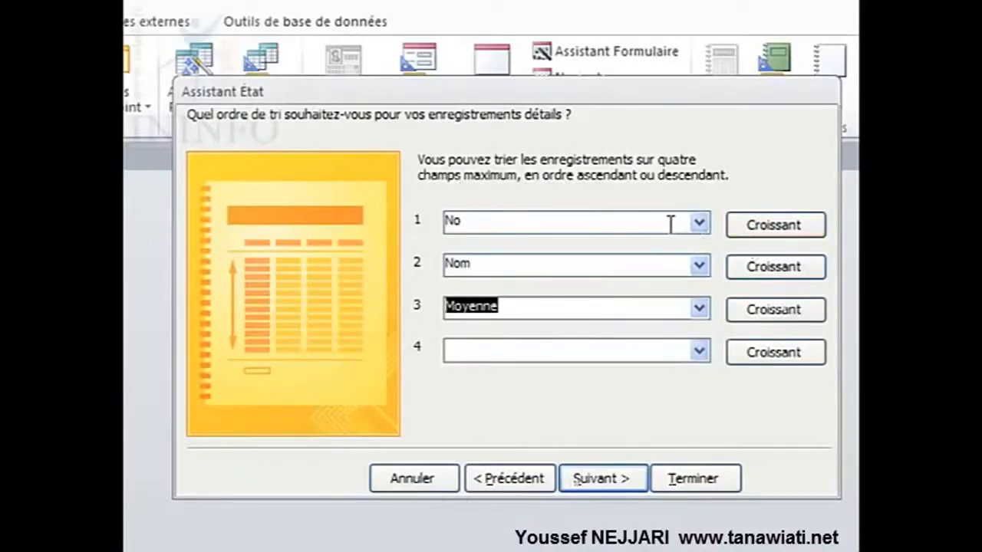
click(752, 232)
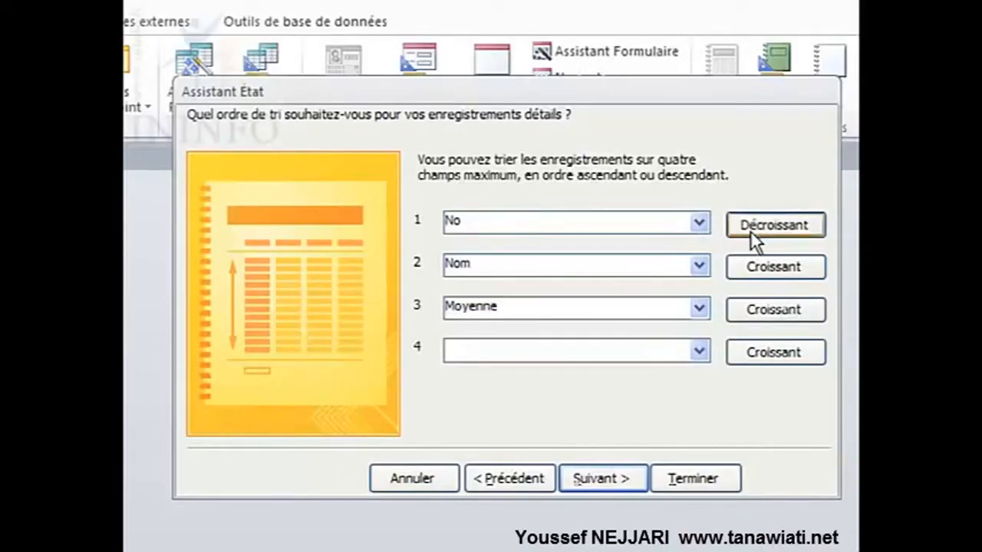
click(751, 233)
click(592, 482)
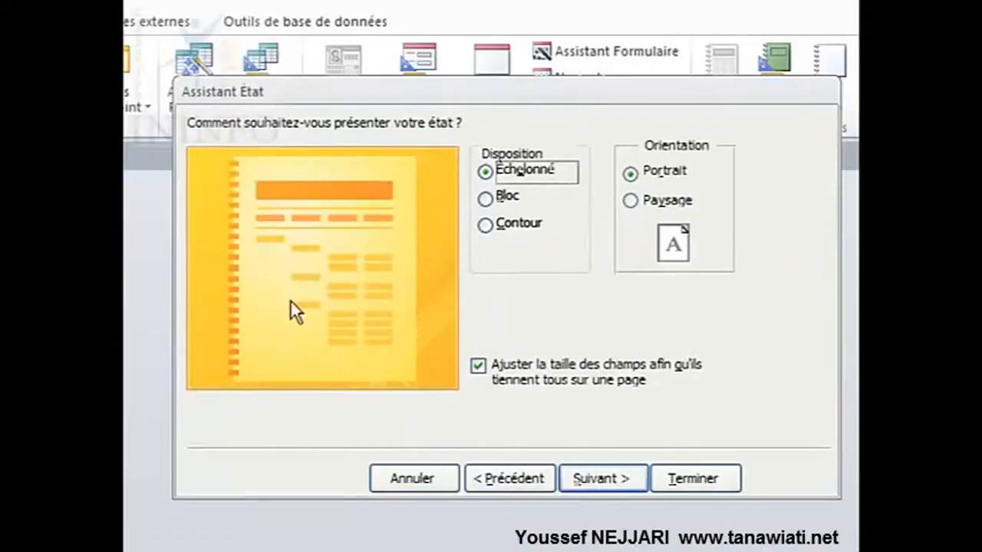
- Compare the Bloc and Contour layouts, choose Bloc, and continue to the report title
click(486, 199)
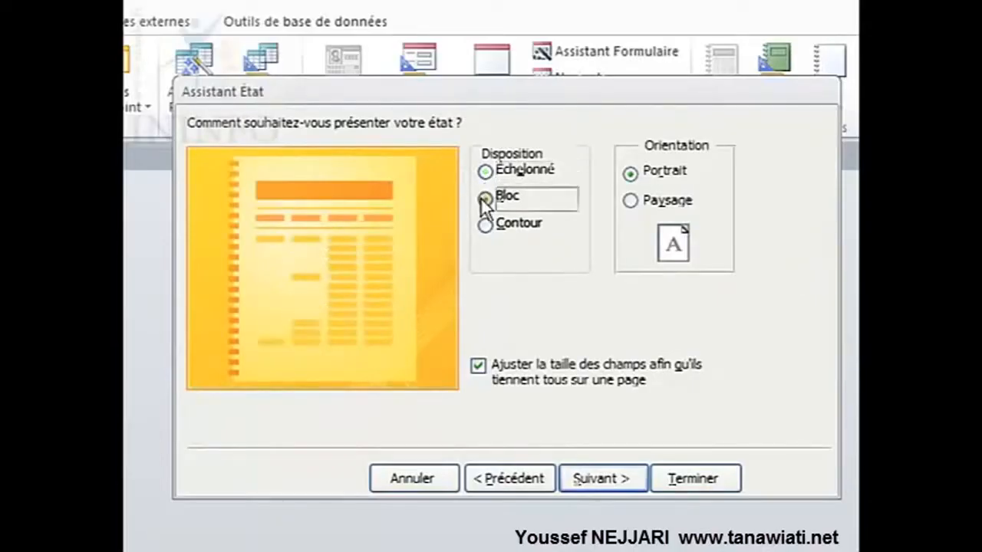
click(486, 225)
click(486, 201)
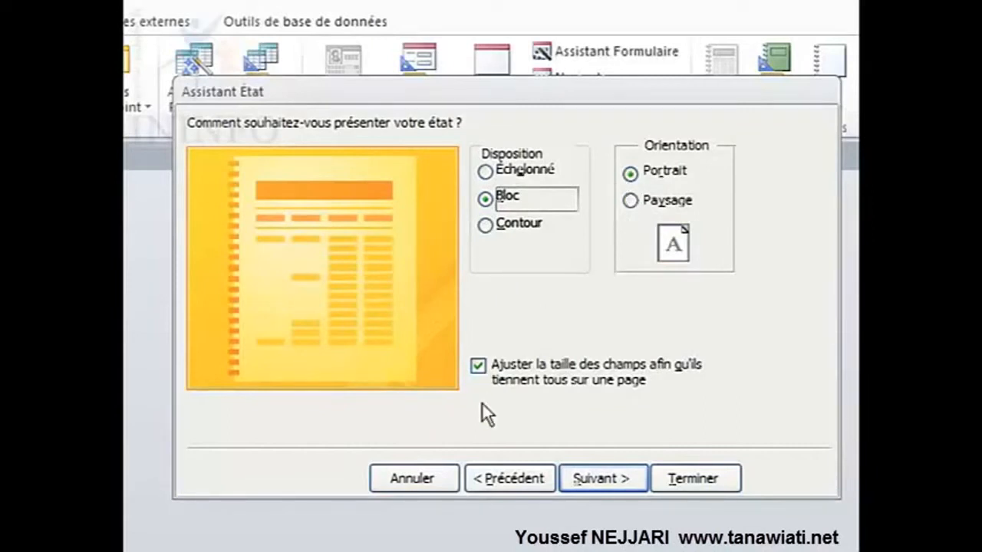
click(596, 485)
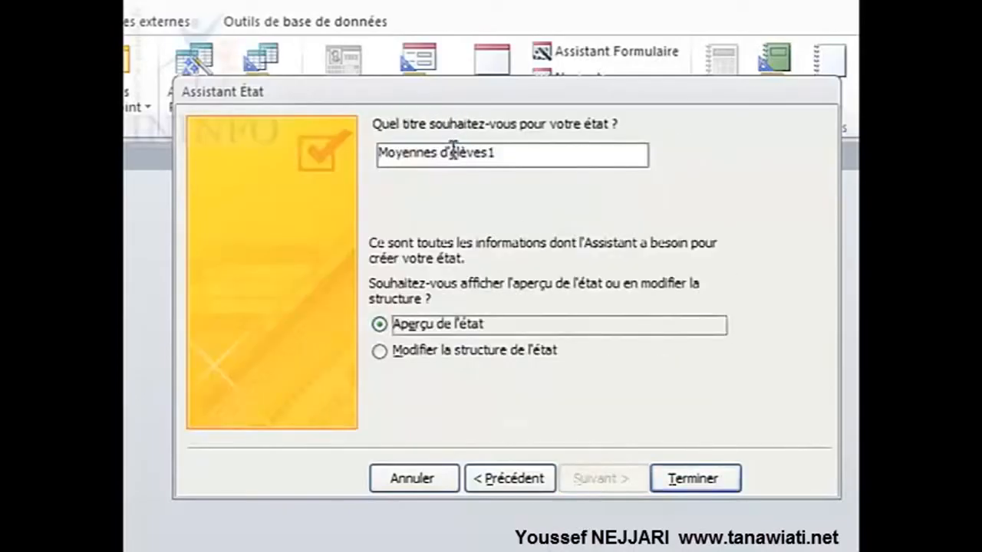
- Keep the title Moyennes d'élèves1 and finish the wizard with the report opened in preview
double_click(504, 154)
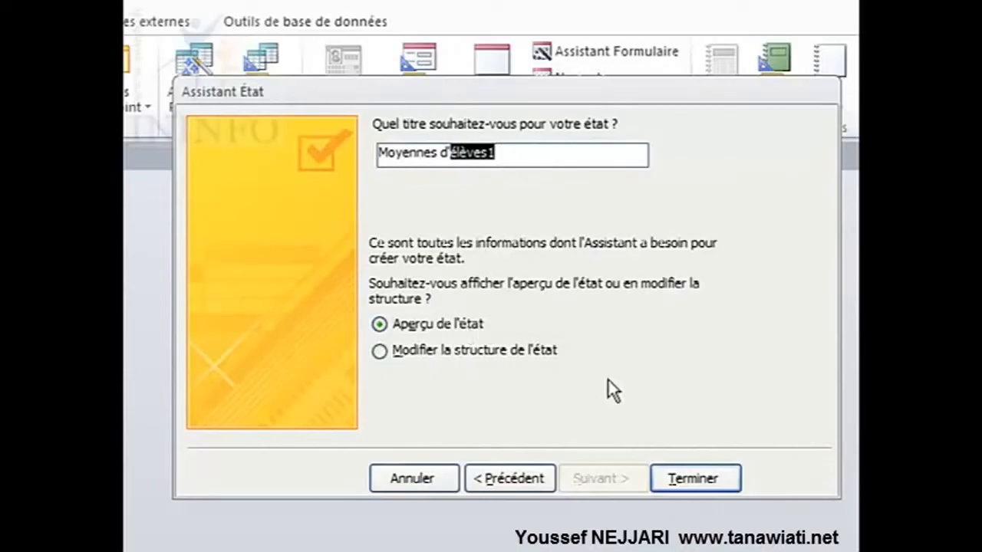
click(669, 479)
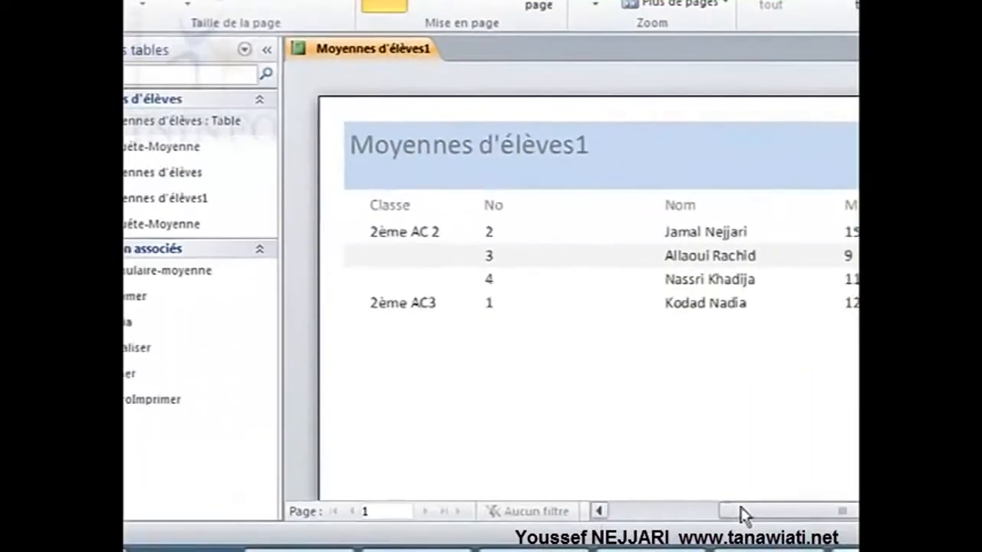
drag(736, 505, 743, 512)
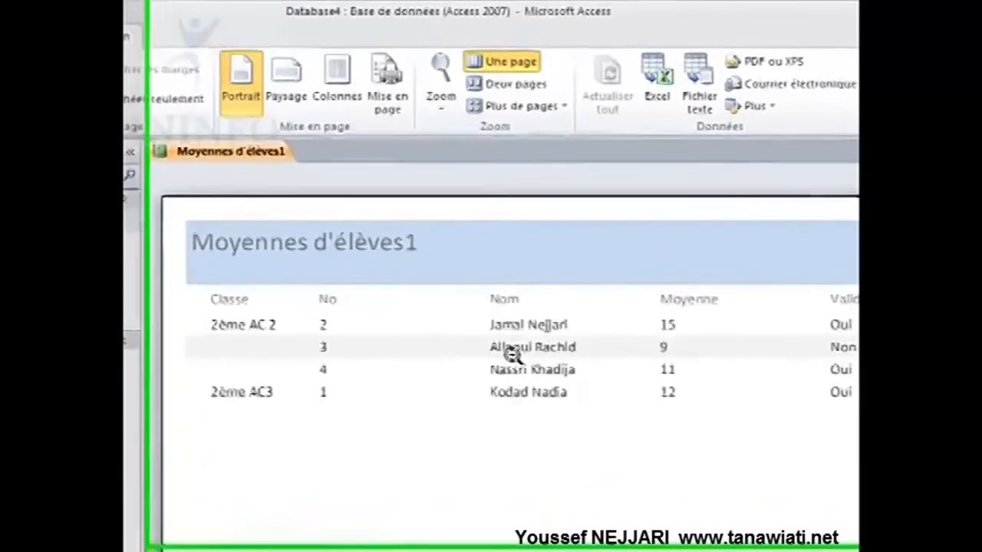
- Save the Moyennes d'élèves1 report and close Access
right_click(219, 160)
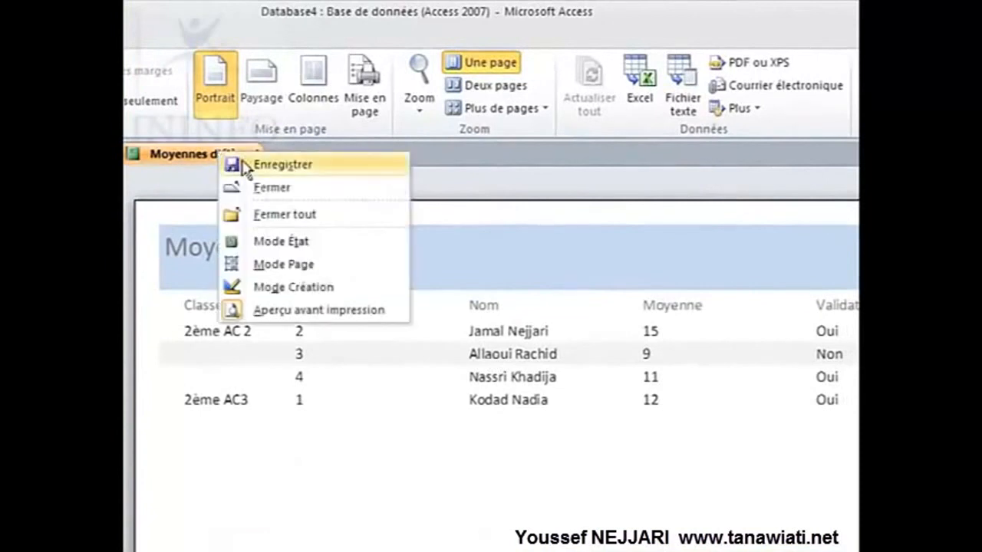
click(244, 165)
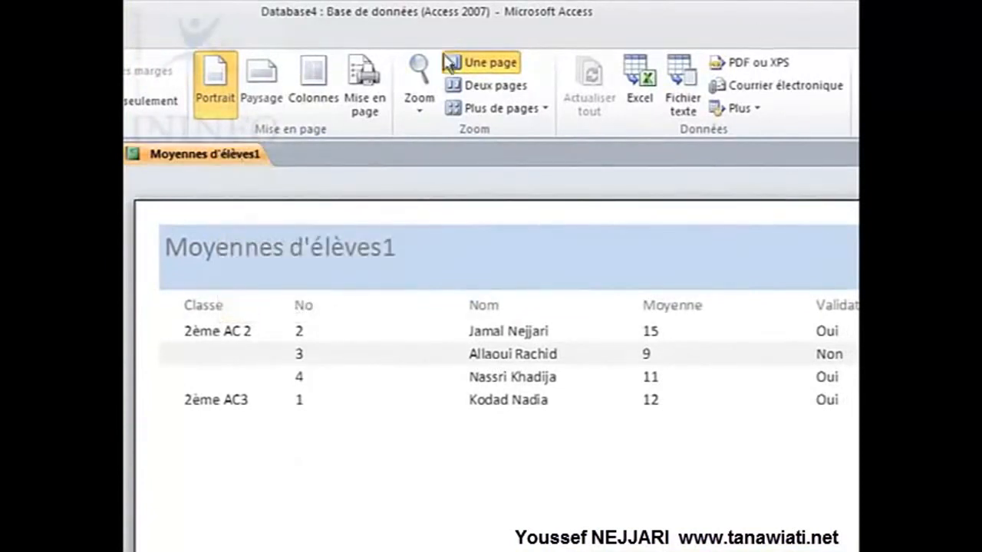
click(857, 11)
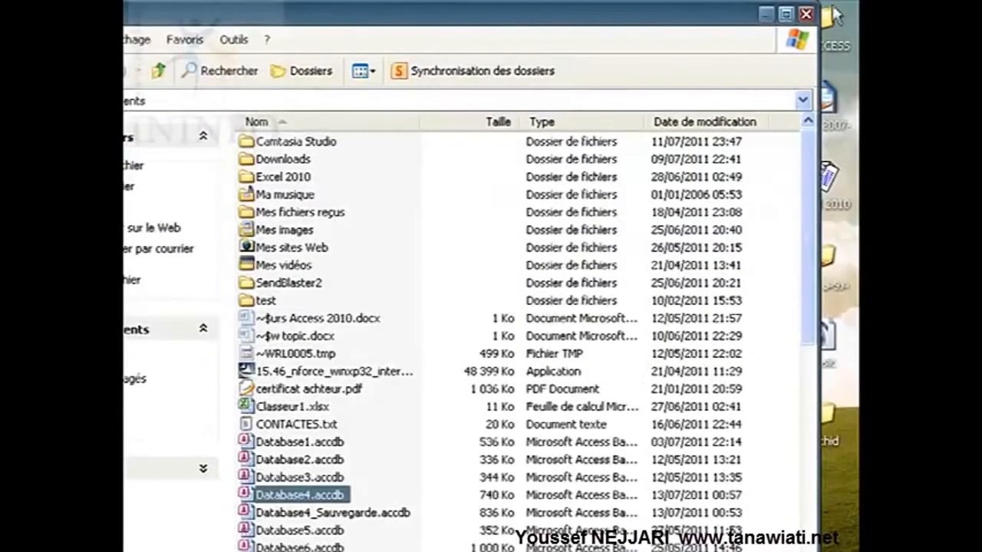